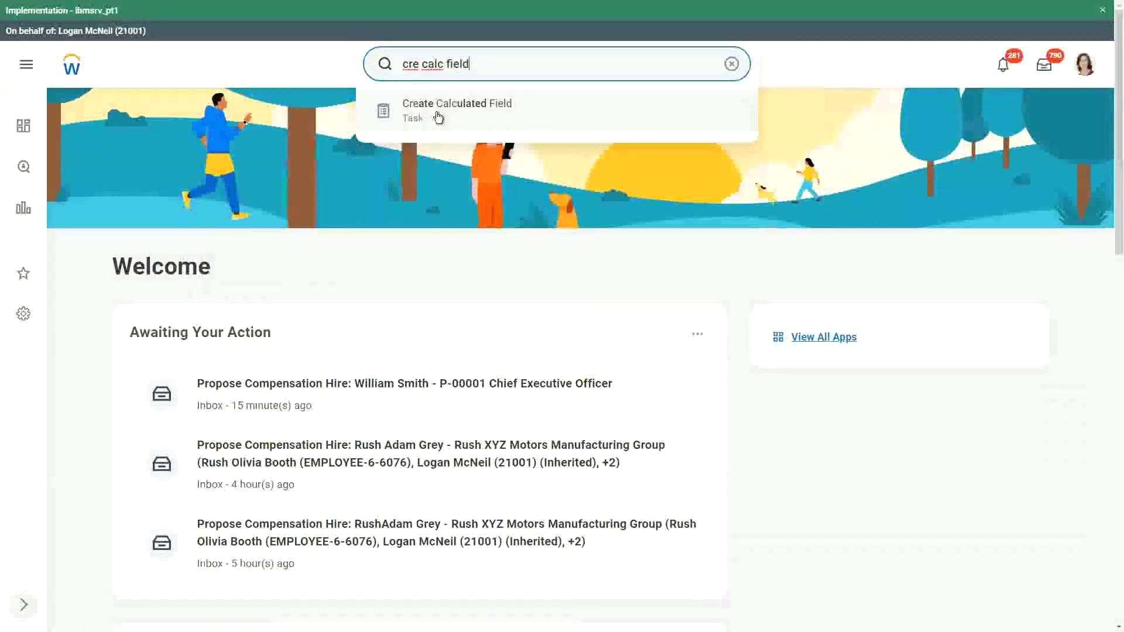
Start a new calculated field and name it "CF-WW-Eval Exp-Test".
{"action": "left_click", "coordinate": [437, 111]}
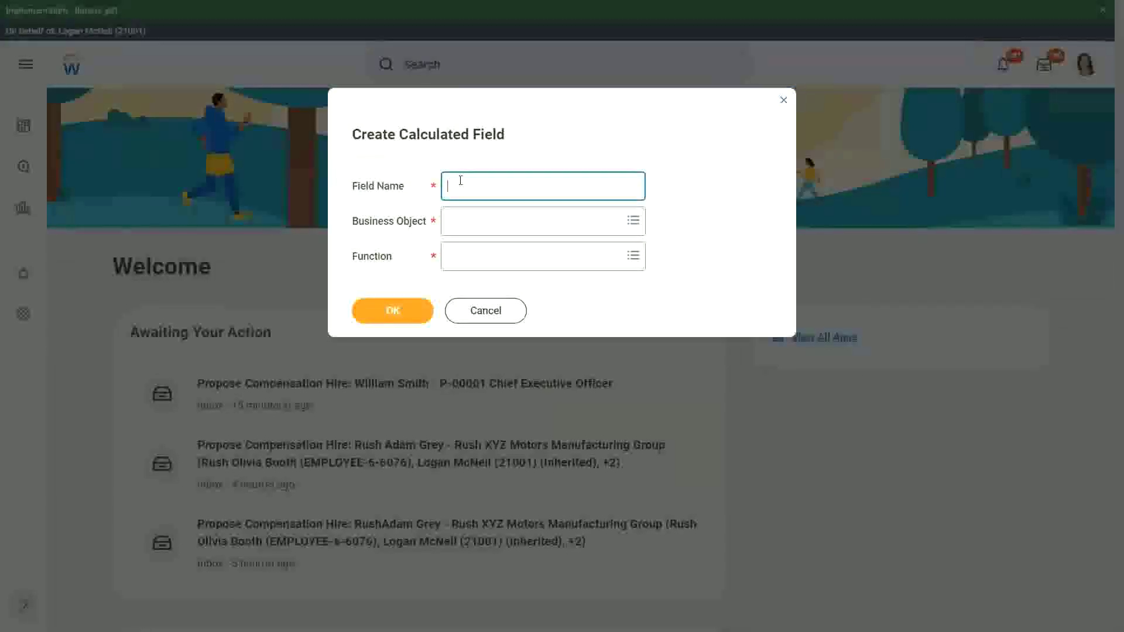
{"action": "type", "text": "CF-WW-"}
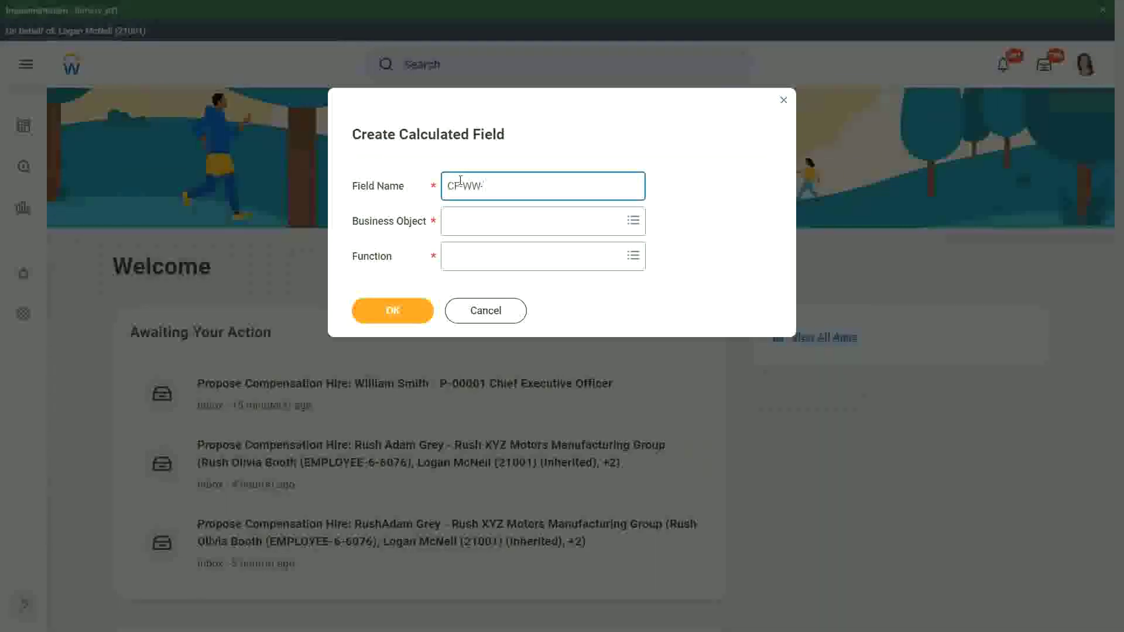
{"action": "type", "text": "Eval Exp -"}
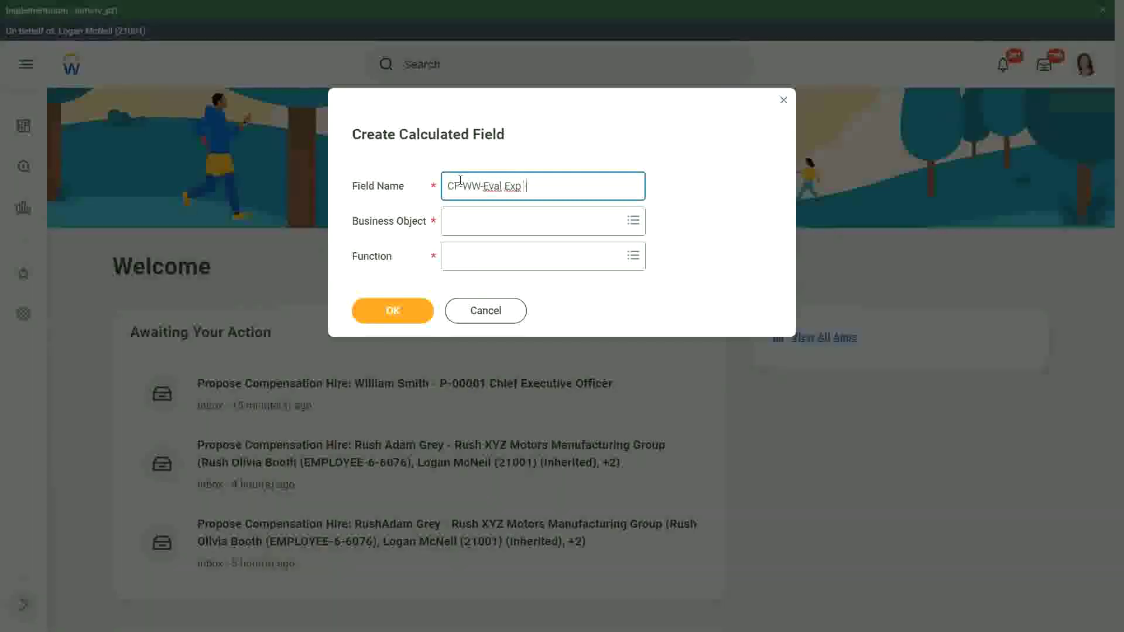
{"action": "key", "text": "BackSpace"}
{"action": "type", "text": "-Test"}
{"action": "key", "text": "Tab"}
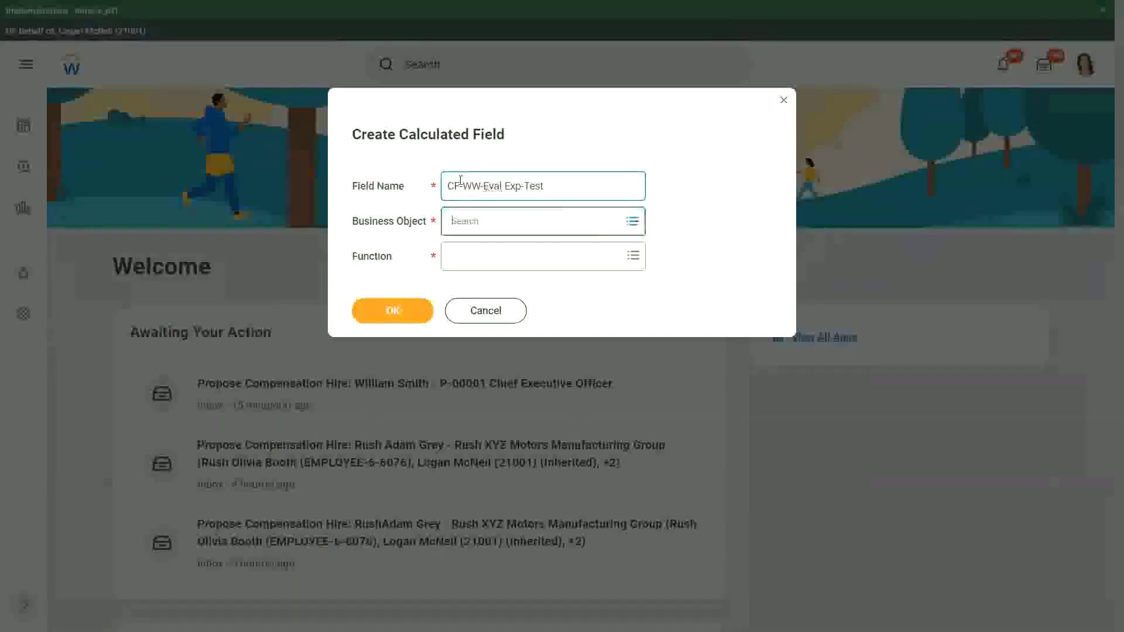
Set the calculated field's business object to Worker and its function to Evaluate Expression, and continue to its definition.
{"action": "type", "text": "worker"}
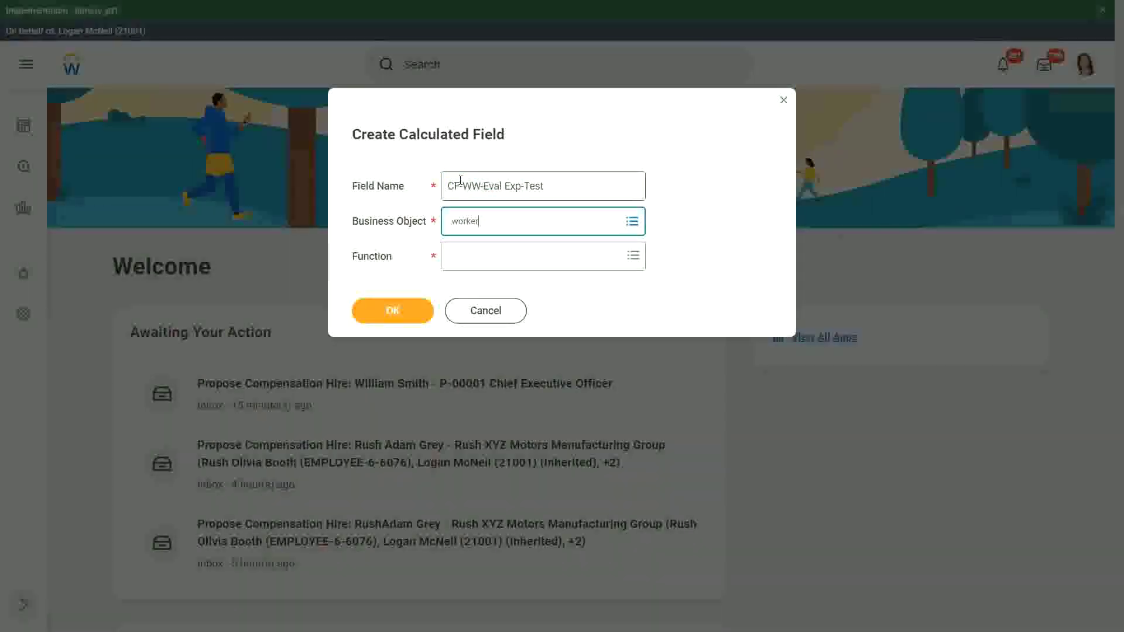
{"action": "key", "text": "Return"}
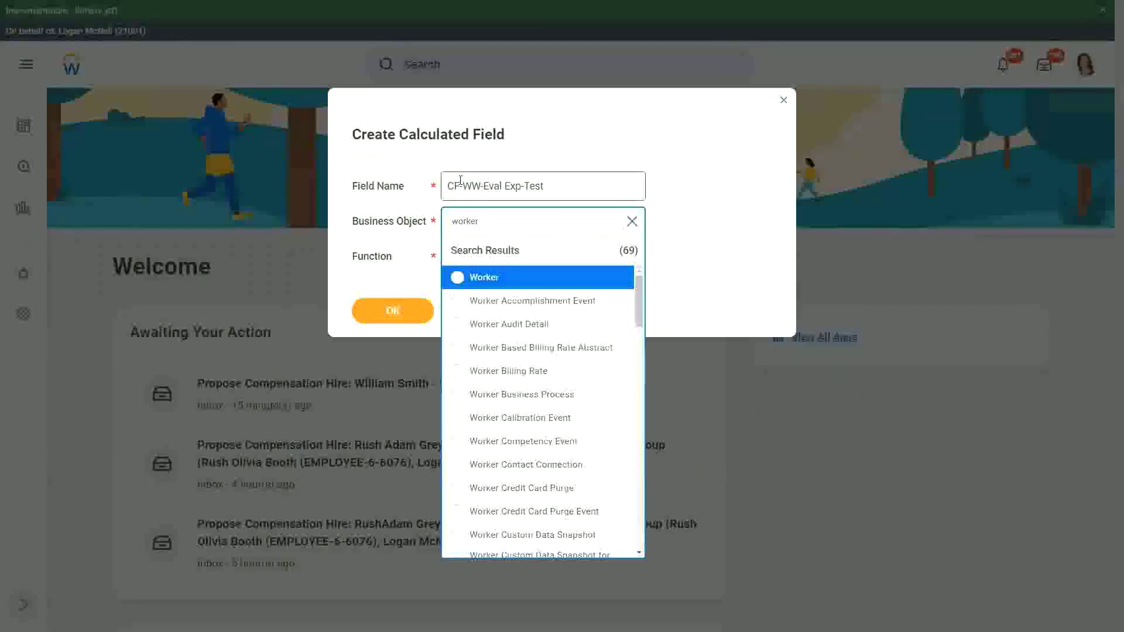
{"action": "key", "text": "Return"}
{"action": "key", "text": "Tab"}
{"action": "type", "text": "ar"}
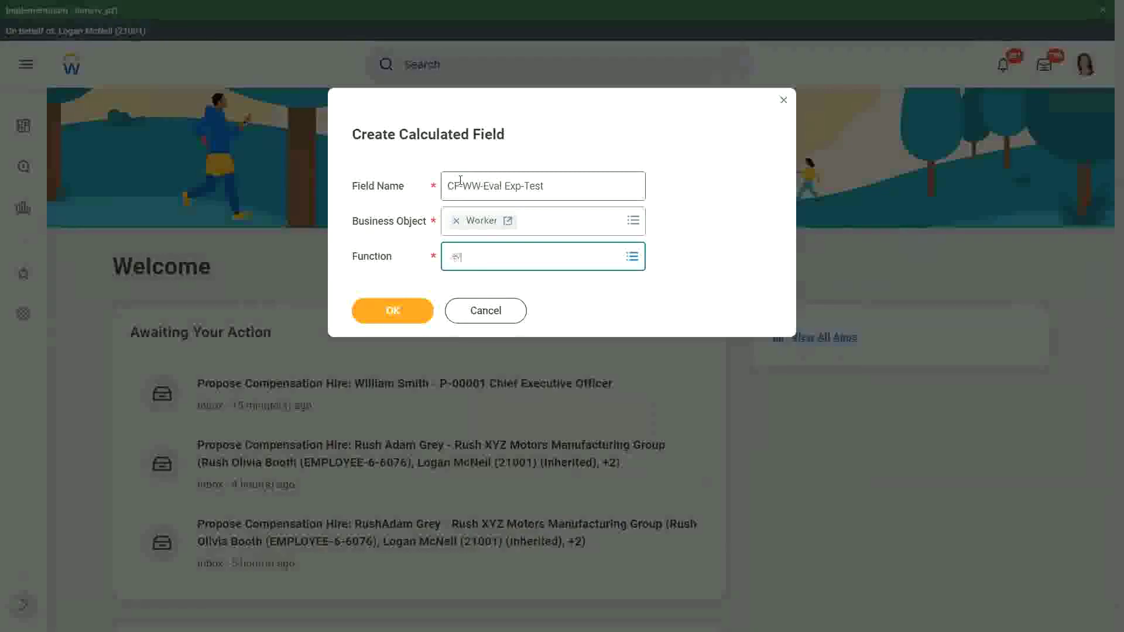
{"action": "type", "text": "al exp"}
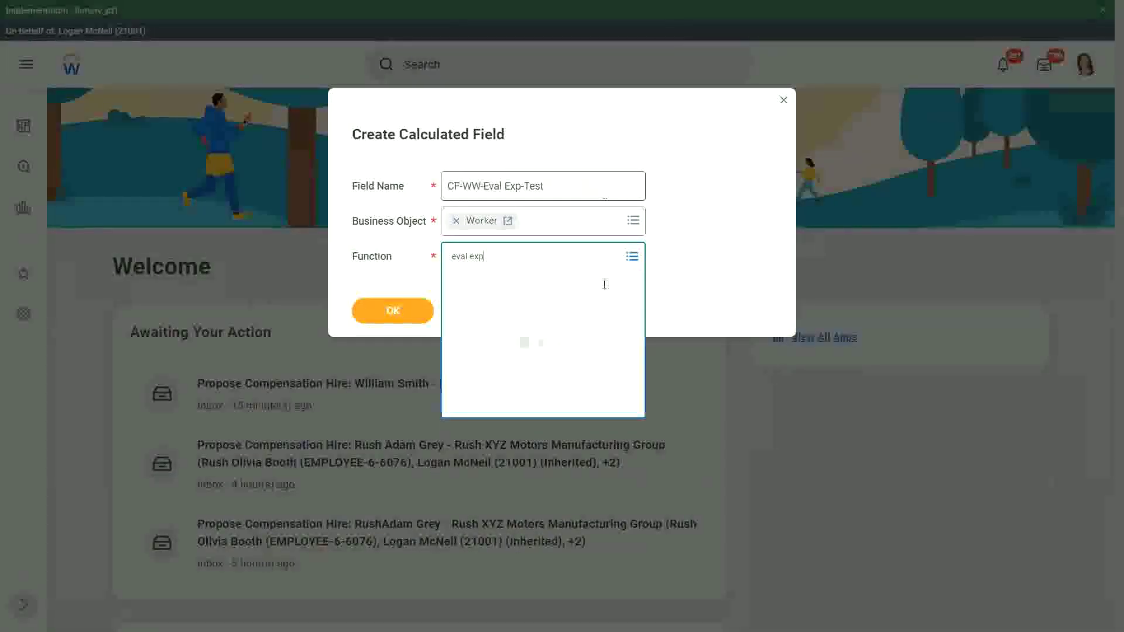
{"action": "left_click", "coordinate": [479, 314]}
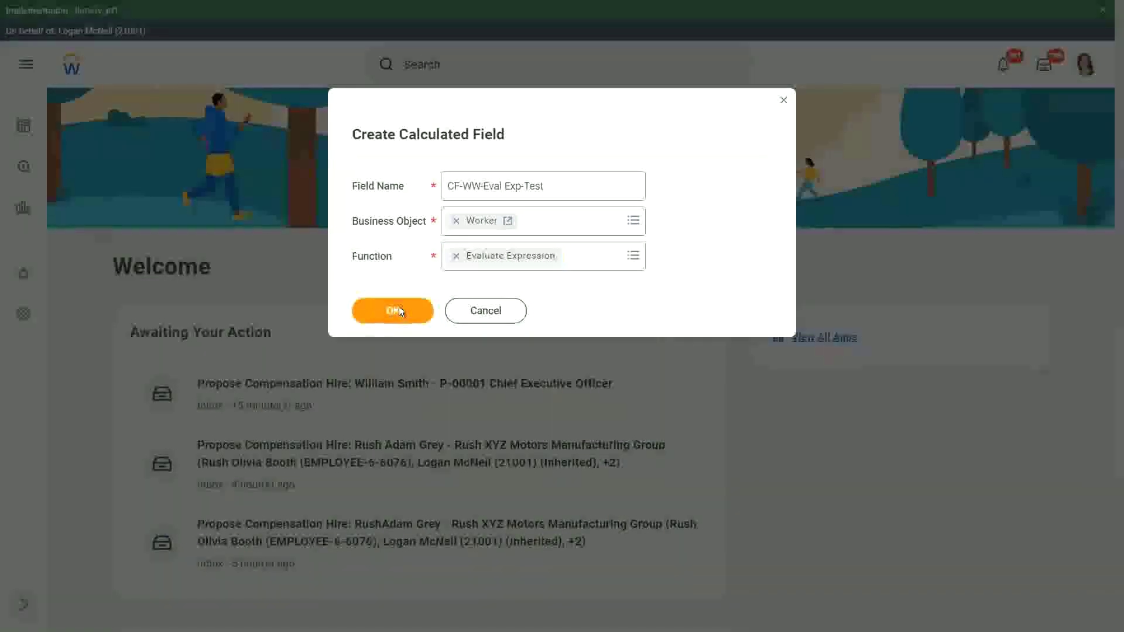
{"action": "left_click", "coordinate": [399, 306]}
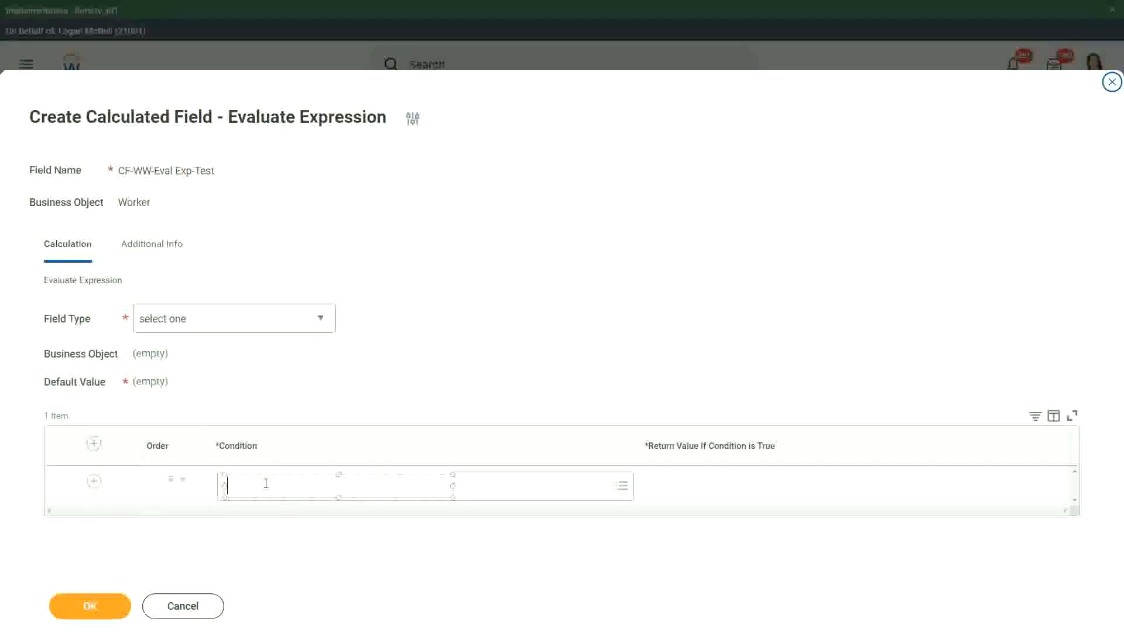
Annotate the Condition cell on screen with the note "Boolean or a T/F field".
{"action": "type", "text": "Boo"}
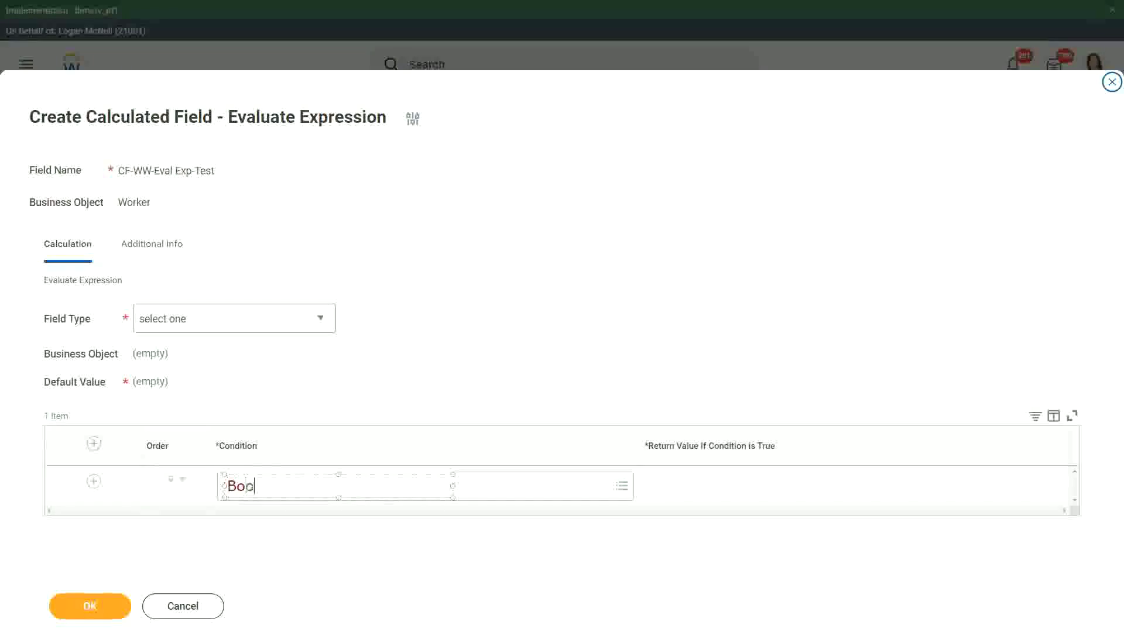
{"action": "type", "text": "lean or a T/F"}
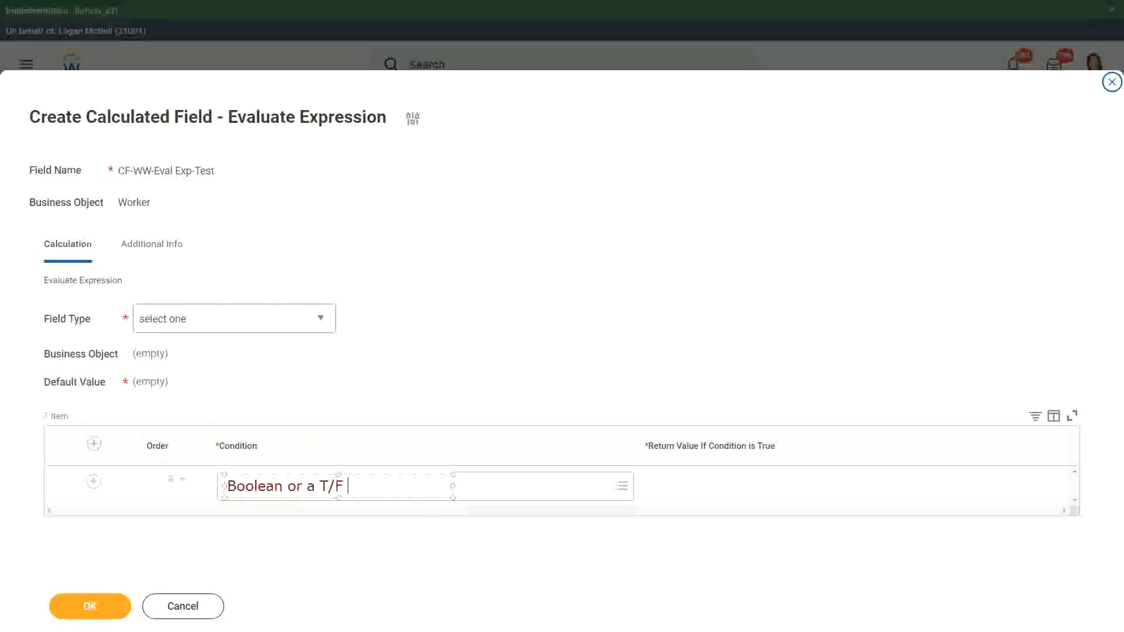
{"action": "type", "text": " field"}
{"action": "left_click", "coordinate": [391, 371]}
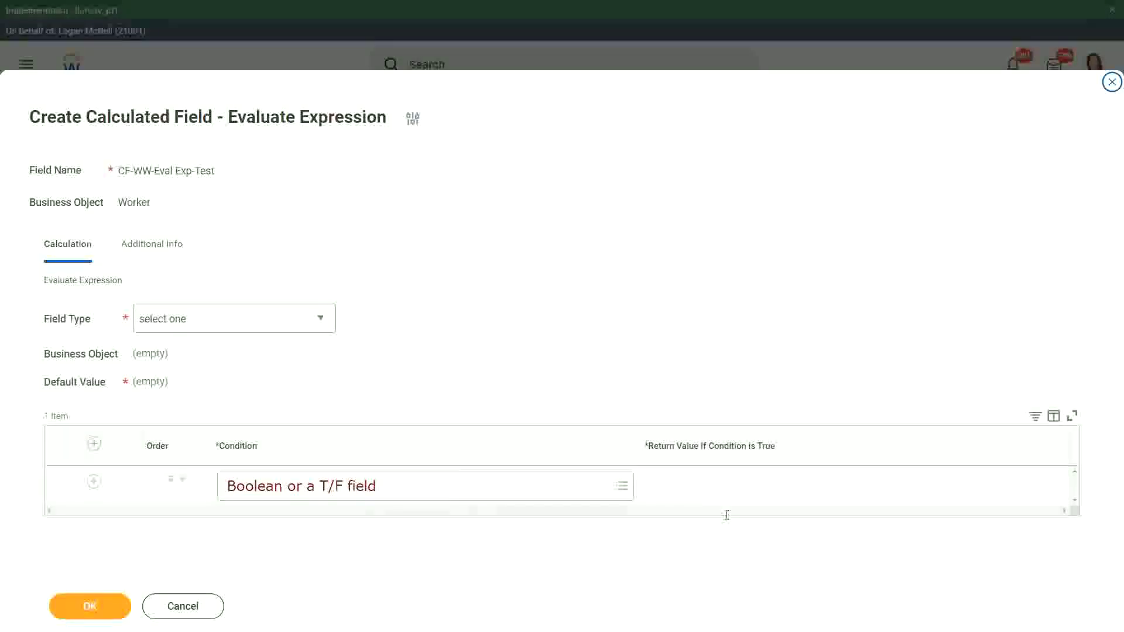
Annotate the Return Value If Condition is True cell with "Another Calc Field that gives the result", widening the note to one line.
{"action": "left_click", "coordinate": [650, 489]}
{"action": "type", "text": "Another Calc Field"}
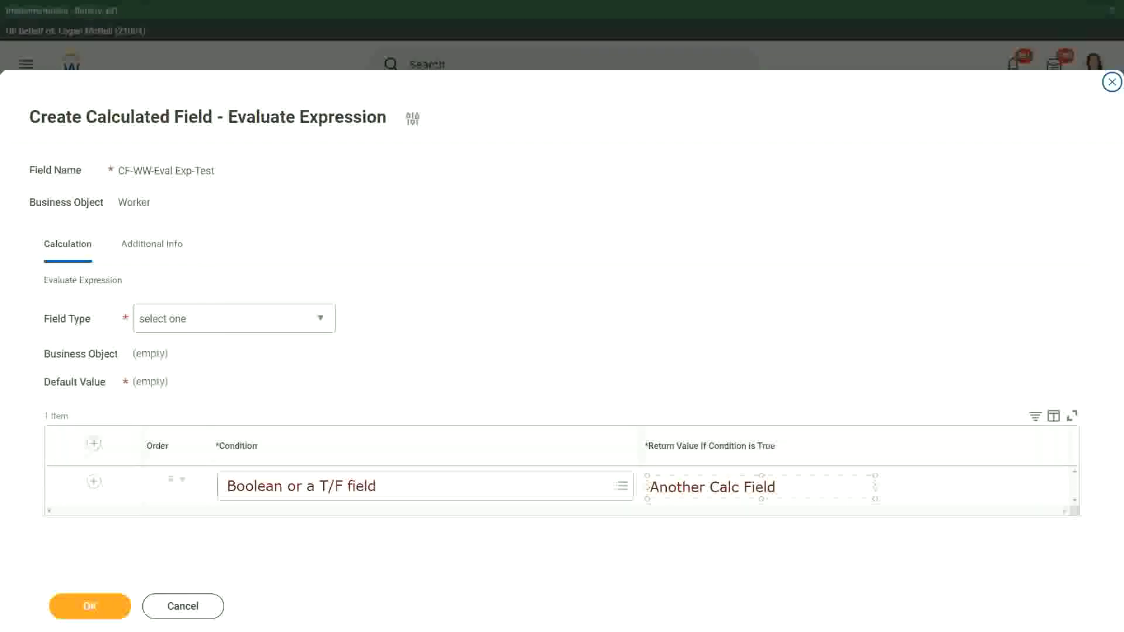
{"action": "type", "text": " that gives the result"}
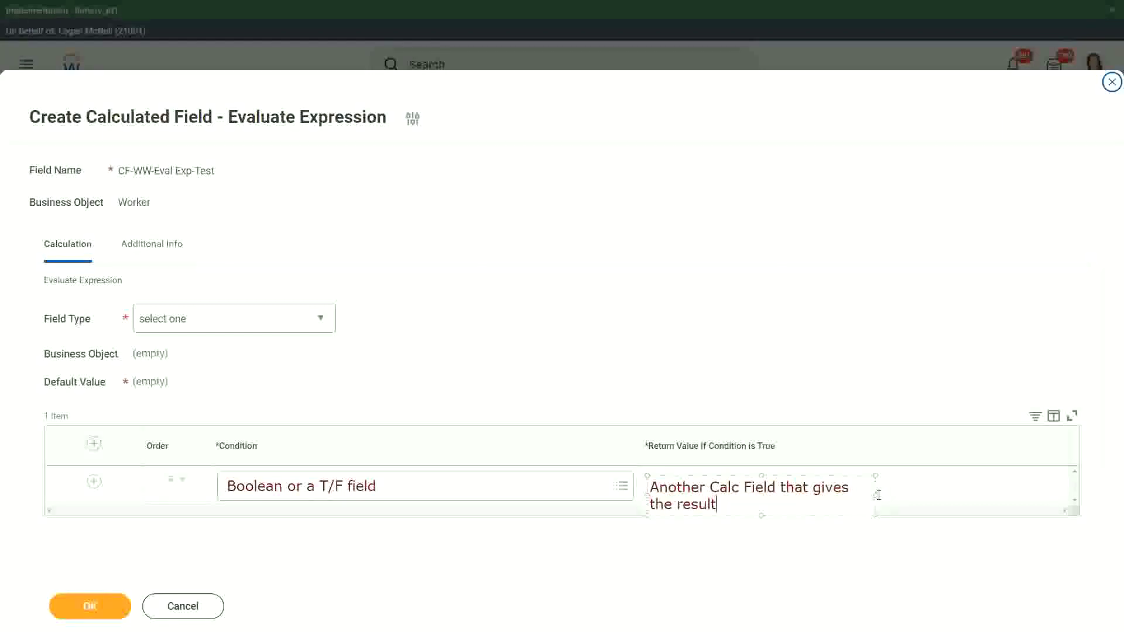
{"action": "left_click_drag", "start_coordinate": [879, 495], "coordinate": [988, 485]}
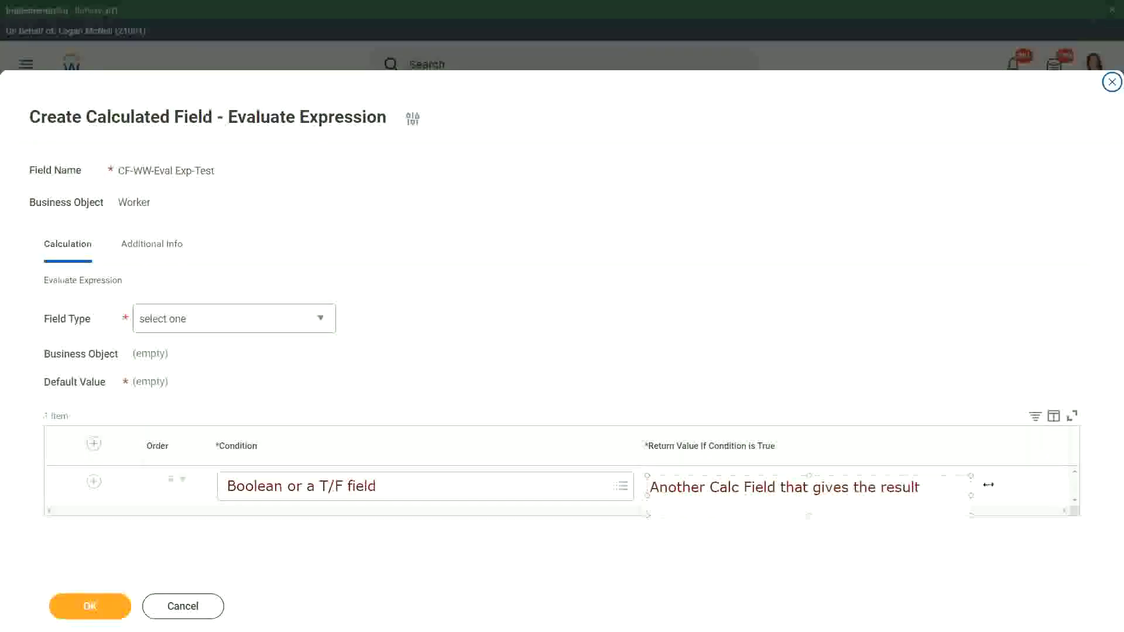
{"action": "left_click", "coordinate": [632, 529]}
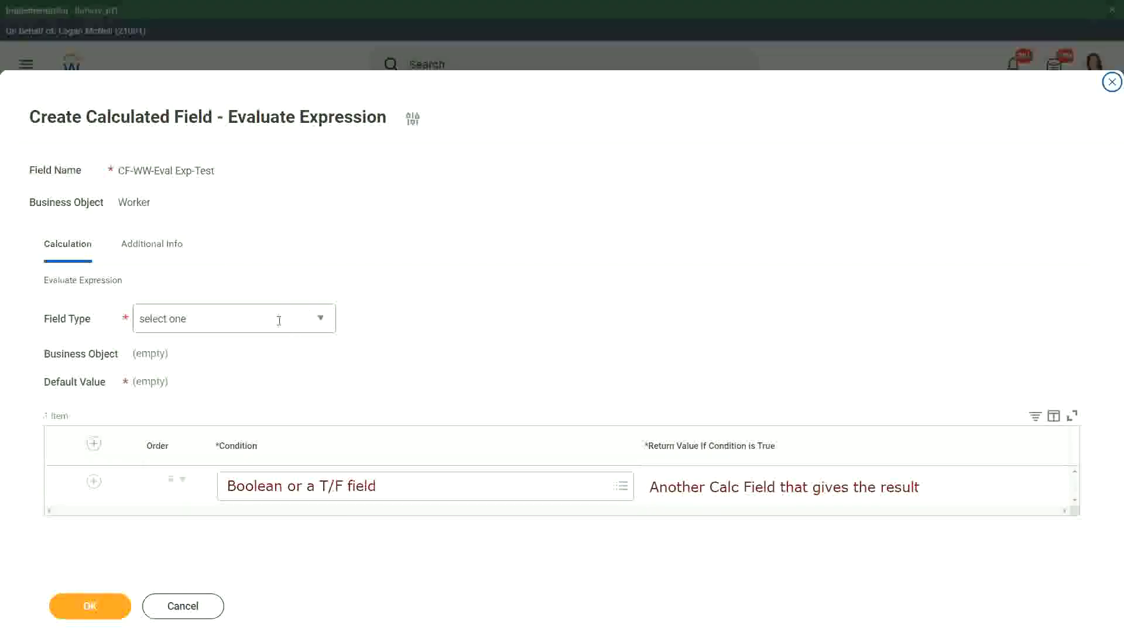
Set the Evaluate Expression field type to Text.
{"action": "left_click", "coordinate": [321, 319]}
{"action": "left_click", "coordinate": [323, 320]}
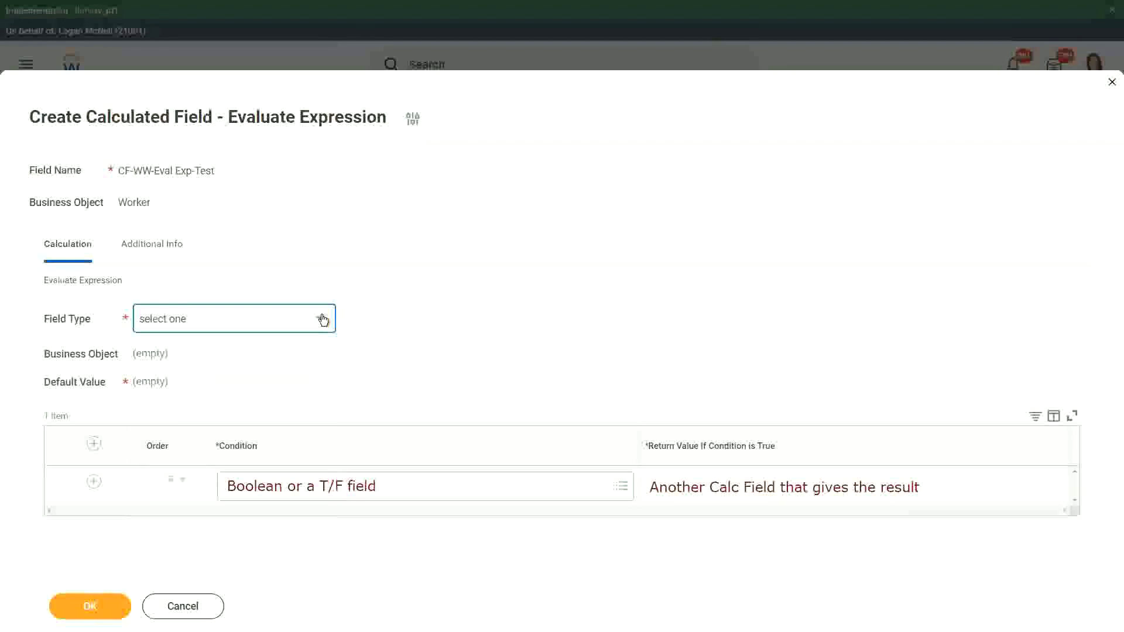
{"action": "left_click", "coordinate": [323, 320]}
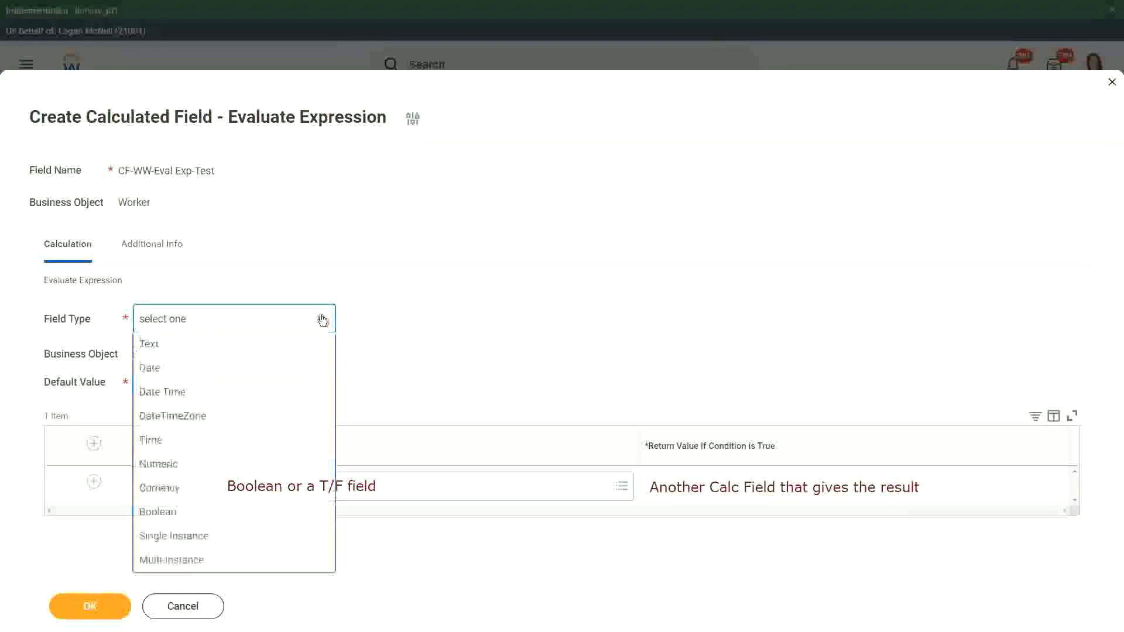
{"action": "left_click", "coordinate": [157, 374]}
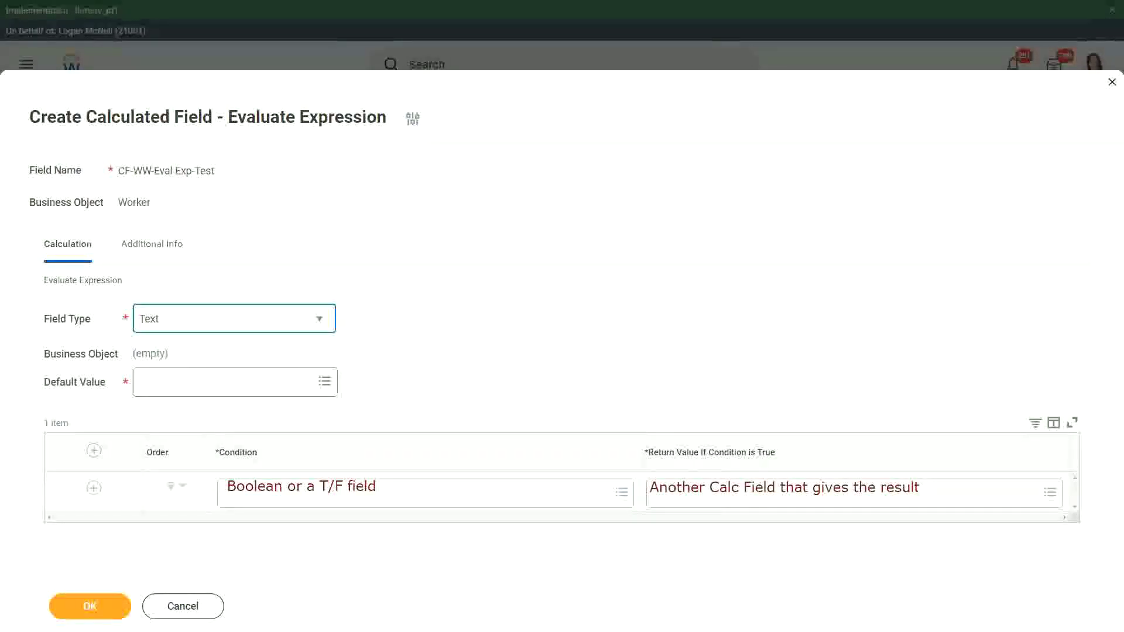
Annotate the Default Value field with the note "Some Default Value" and position it inside the field.
{"action": "left_click", "coordinate": [152, 382]}
{"action": "type", "text": "S"}
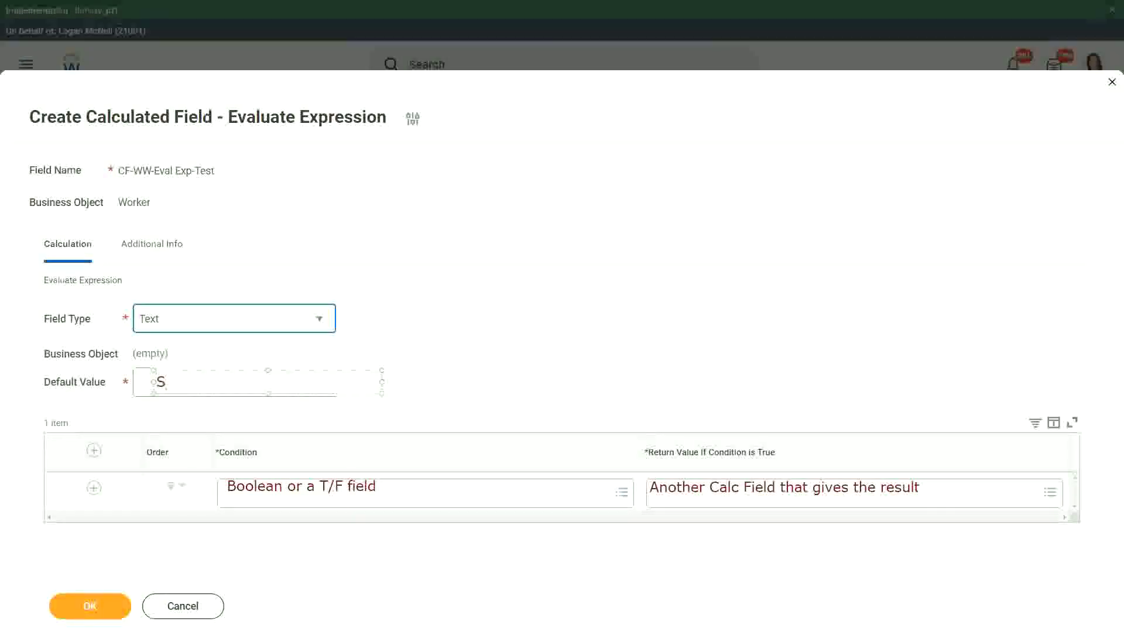
{"action": "type", "text": "ome De"}
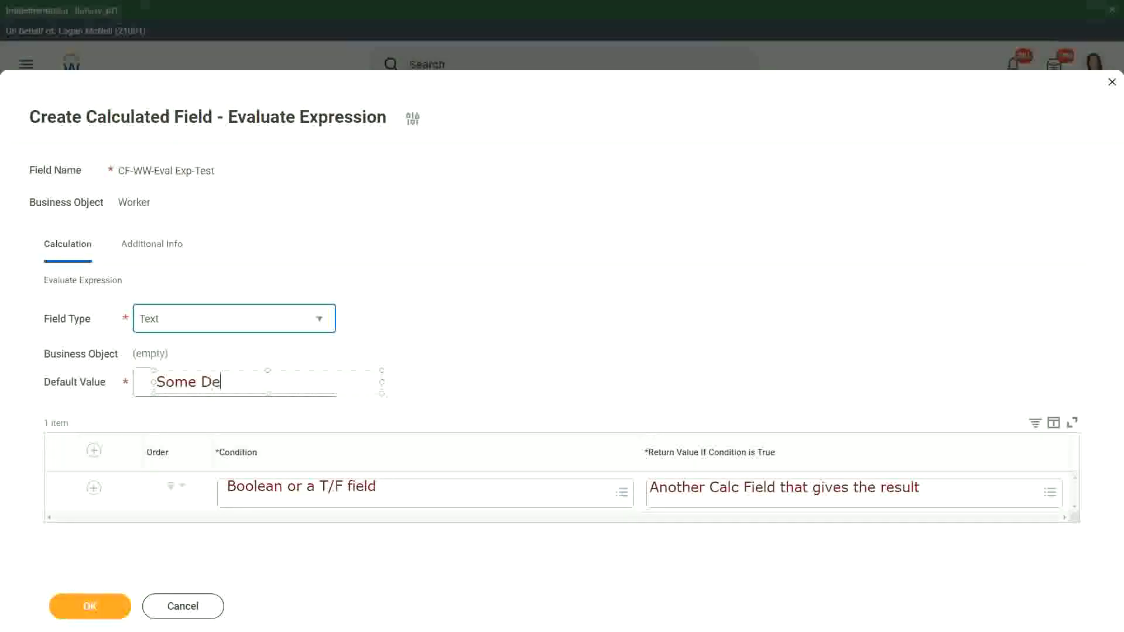
{"action": "type", "text": "fault Value"}
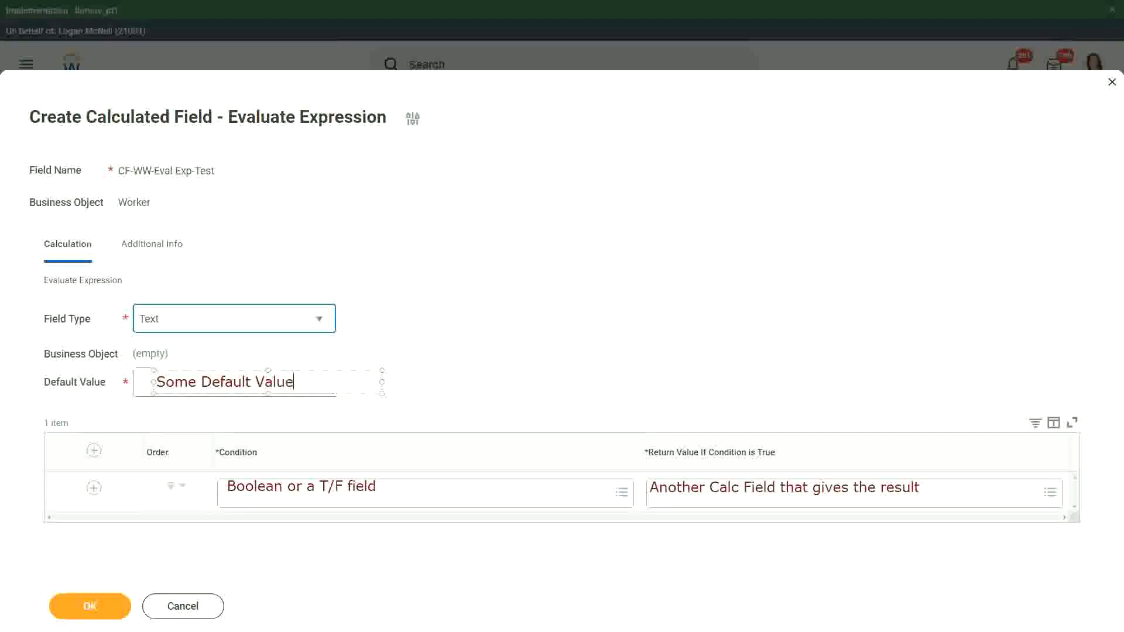
{"action": "left_click_drag", "start_coordinate": [279, 370], "coordinate": [272, 370]}
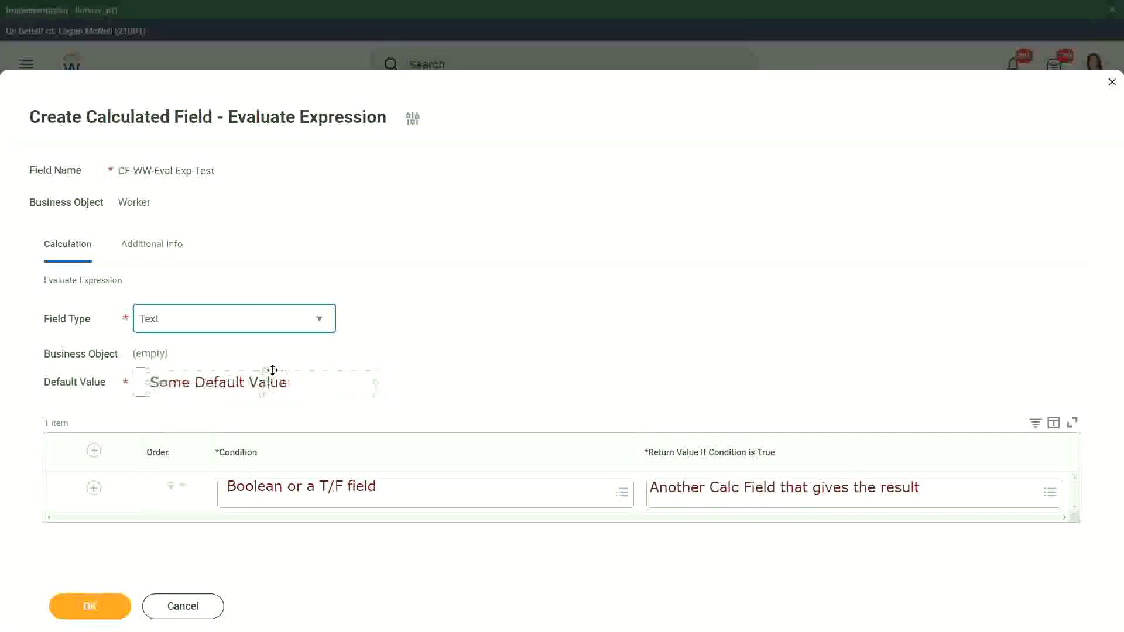
{"action": "left_click", "coordinate": [464, 371]}
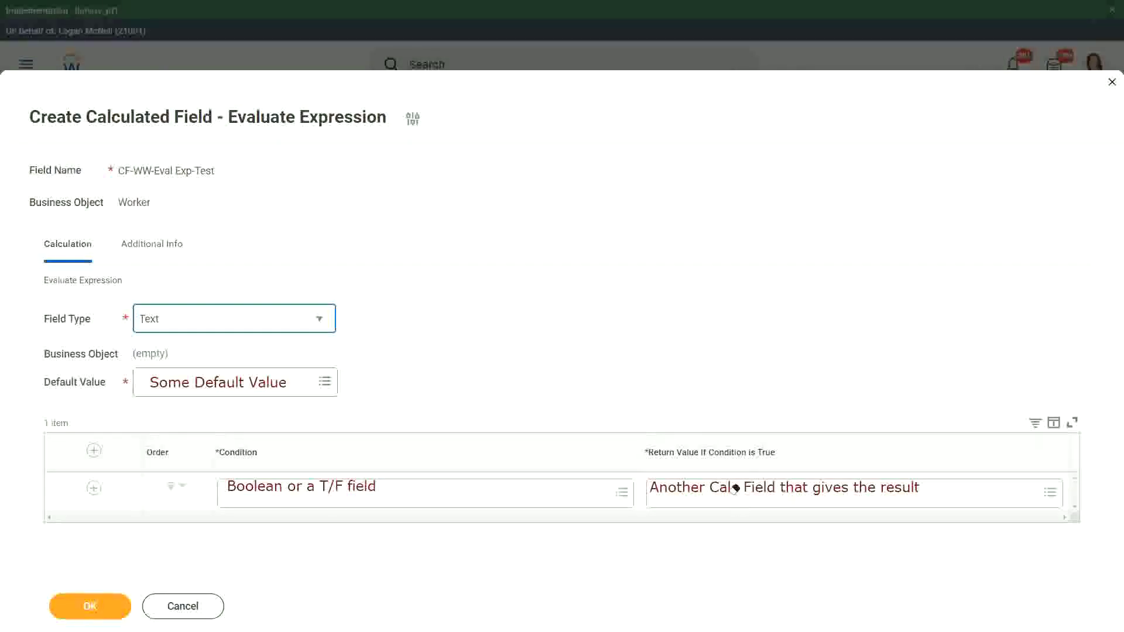
Replace the Return Value If Condition is True note with "Type in the value that you want in the output", widened to one line.
{"action": "left_click", "coordinate": [670, 486]}
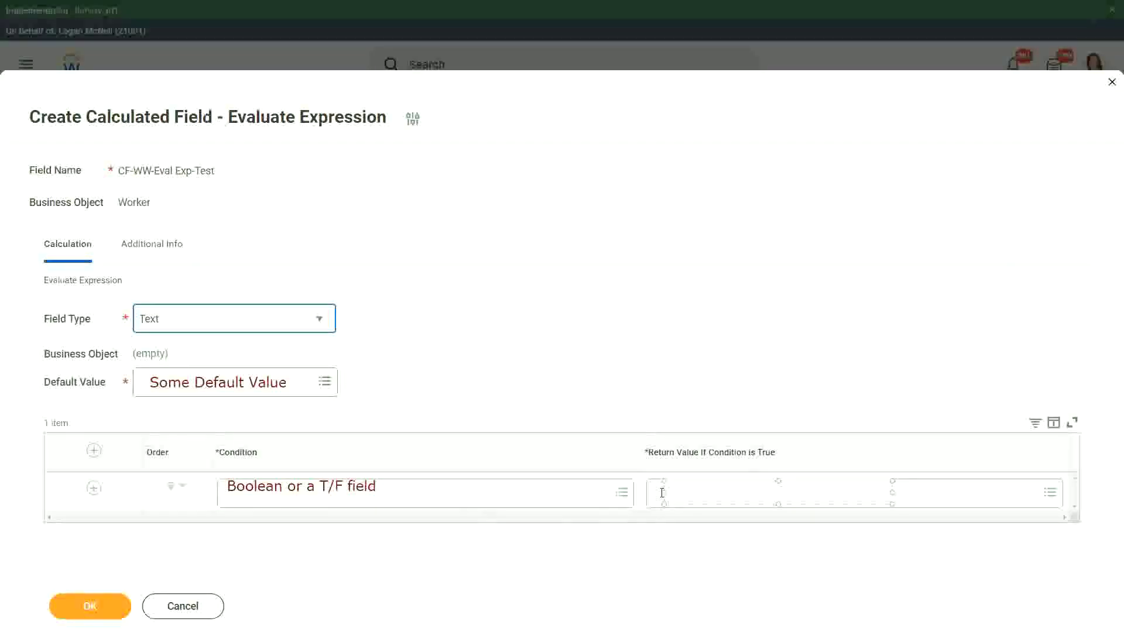
{"action": "type", "text": "Type in the value that you "}
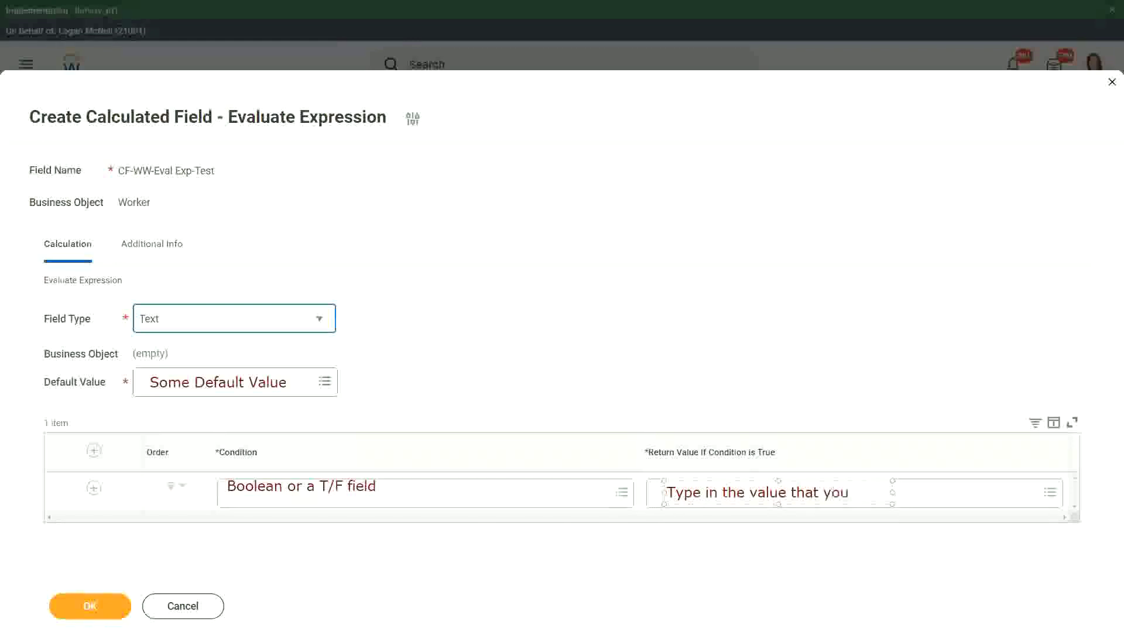
{"action": "type", "text": "want in the o"}
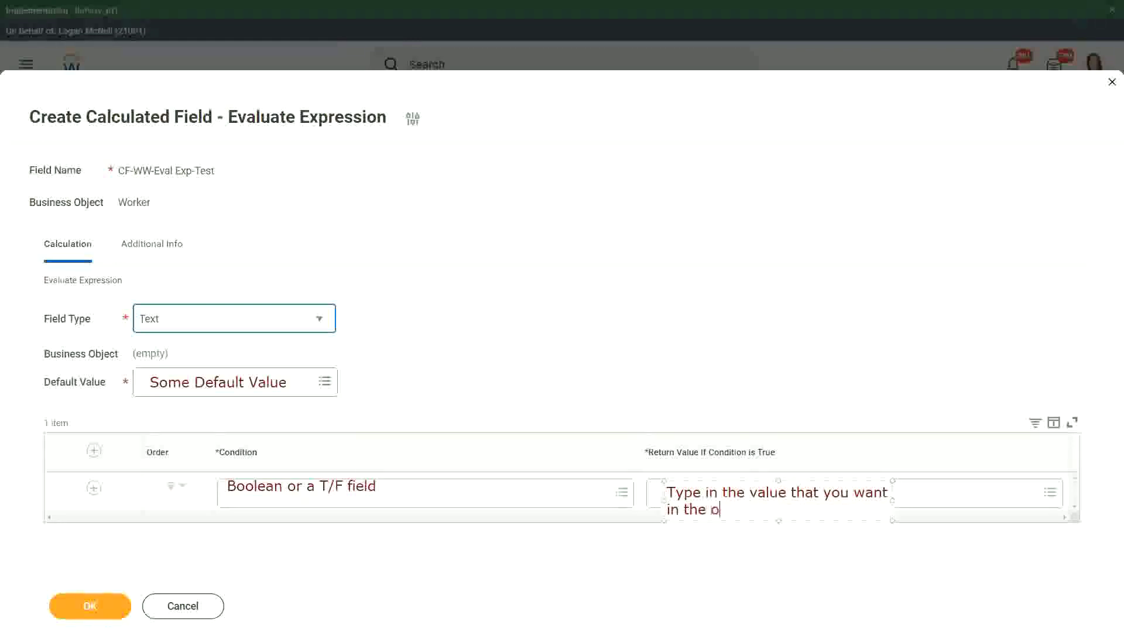
{"action": "type", "text": "utput"}
{"action": "left_click_drag", "start_coordinate": [892, 501], "coordinate": [1028, 492]}
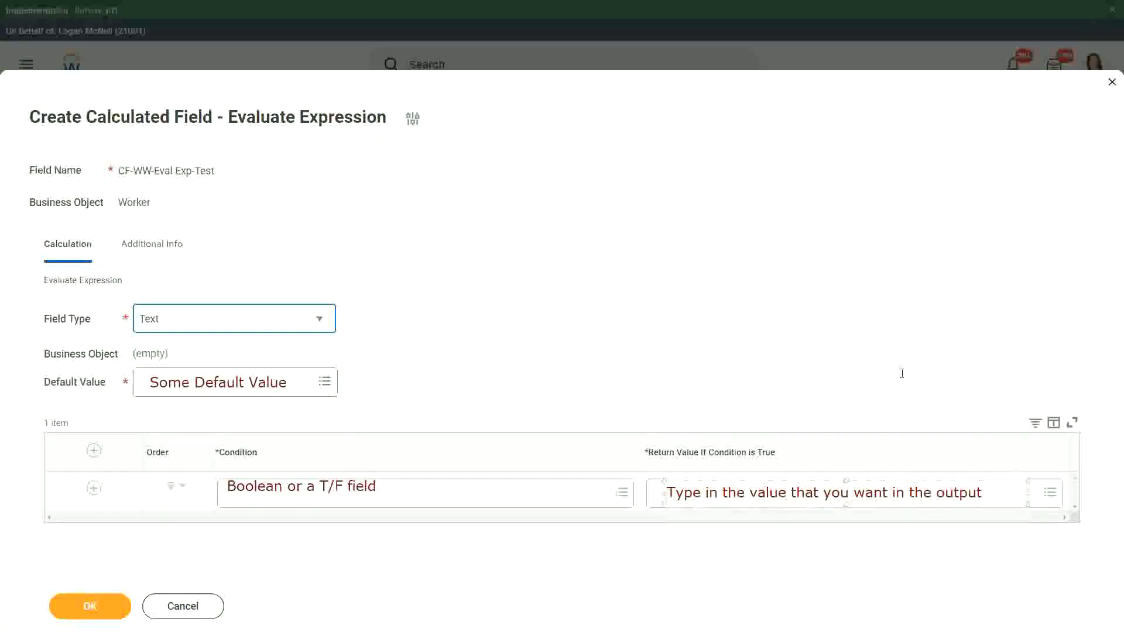
{"action": "left_click", "coordinate": [882, 352]}
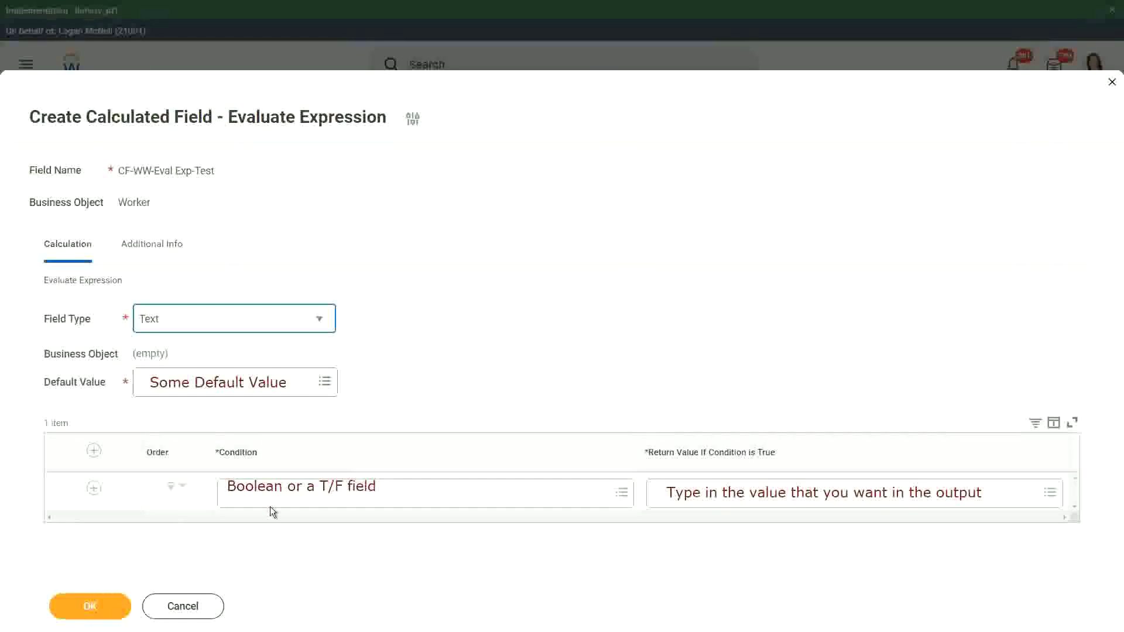
Cancel the calculated field, discarding its changes, and close the Implementation environment banner.
{"action": "left_click", "coordinate": [185, 610]}
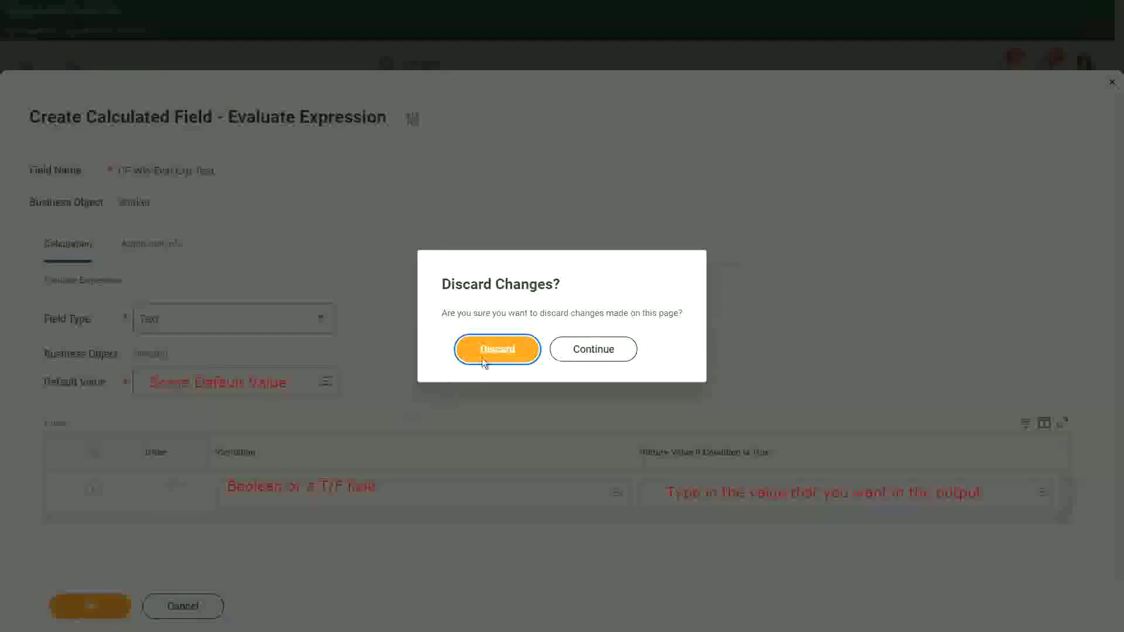
{"action": "left_click", "coordinate": [498, 349]}
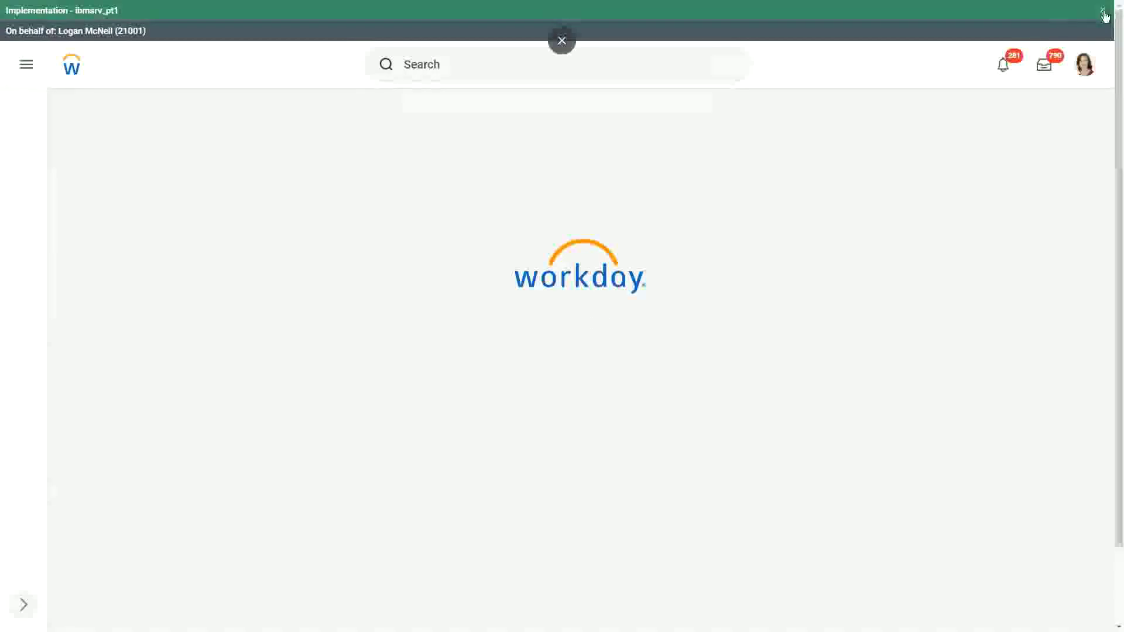
{"action": "left_click", "coordinate": [1103, 11]}
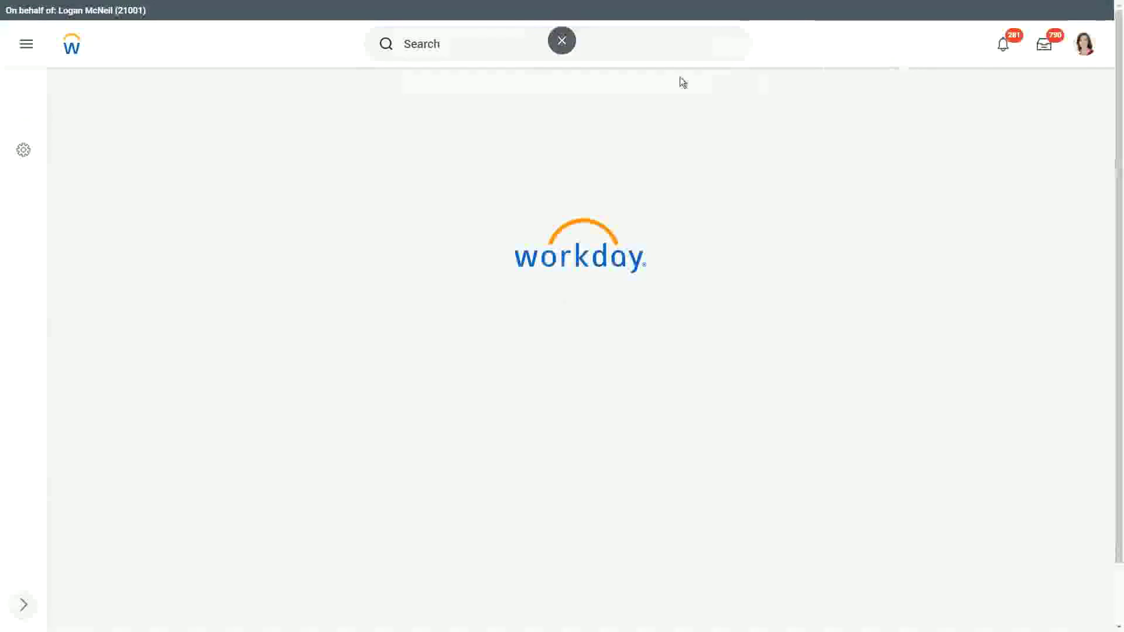